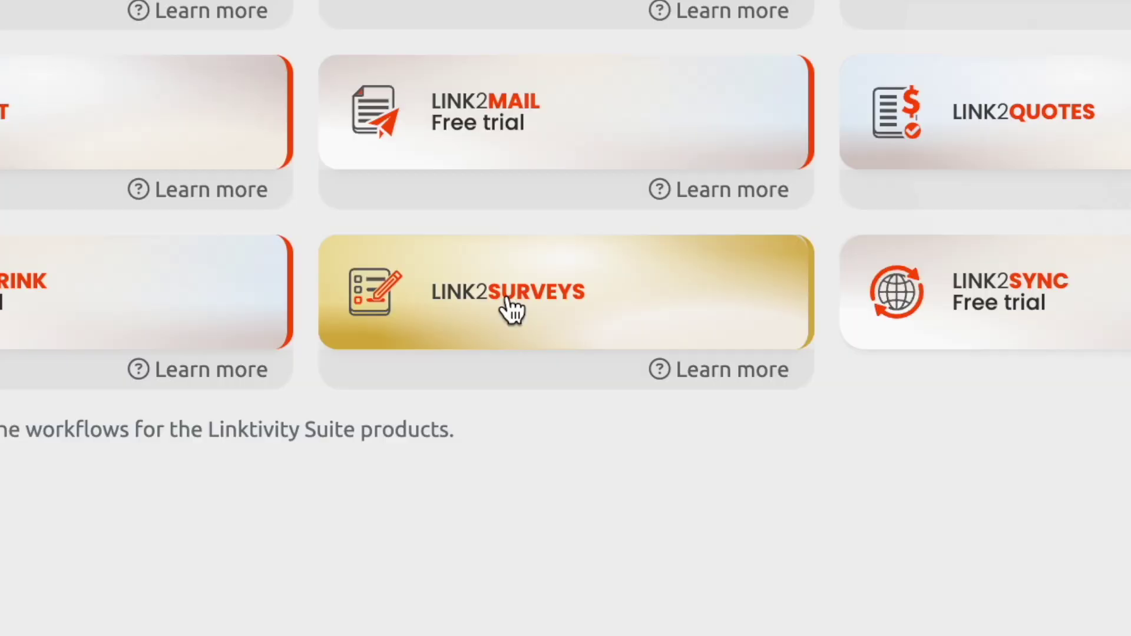
Step: Launch the Link2Surveys app from the workspace and begin a new survey
left_click(508, 308)
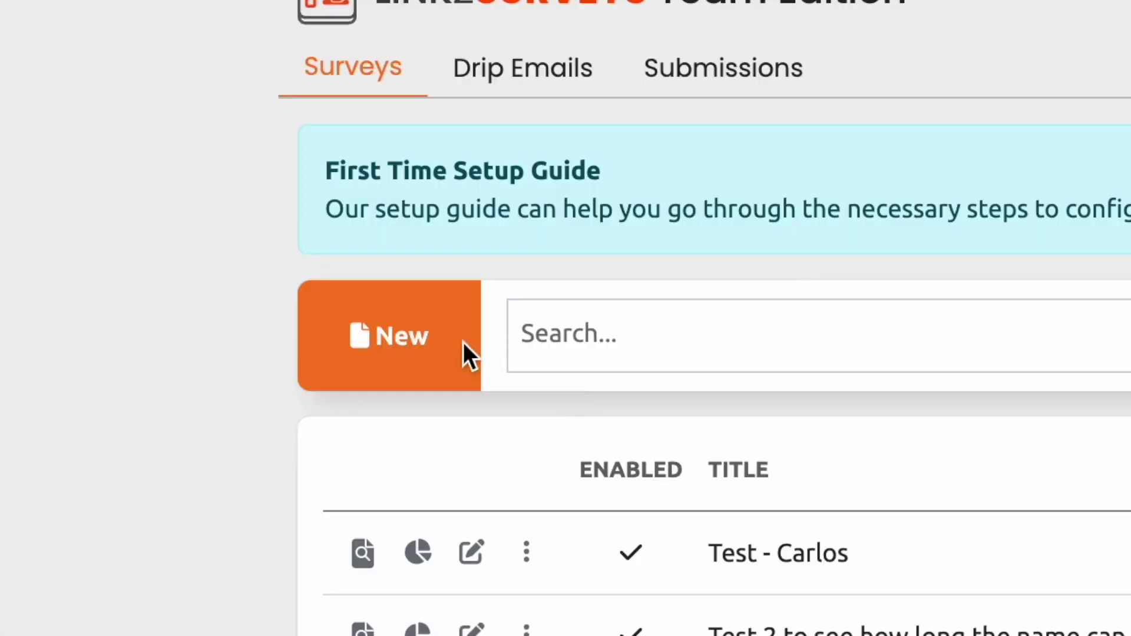
left_click(392, 340)
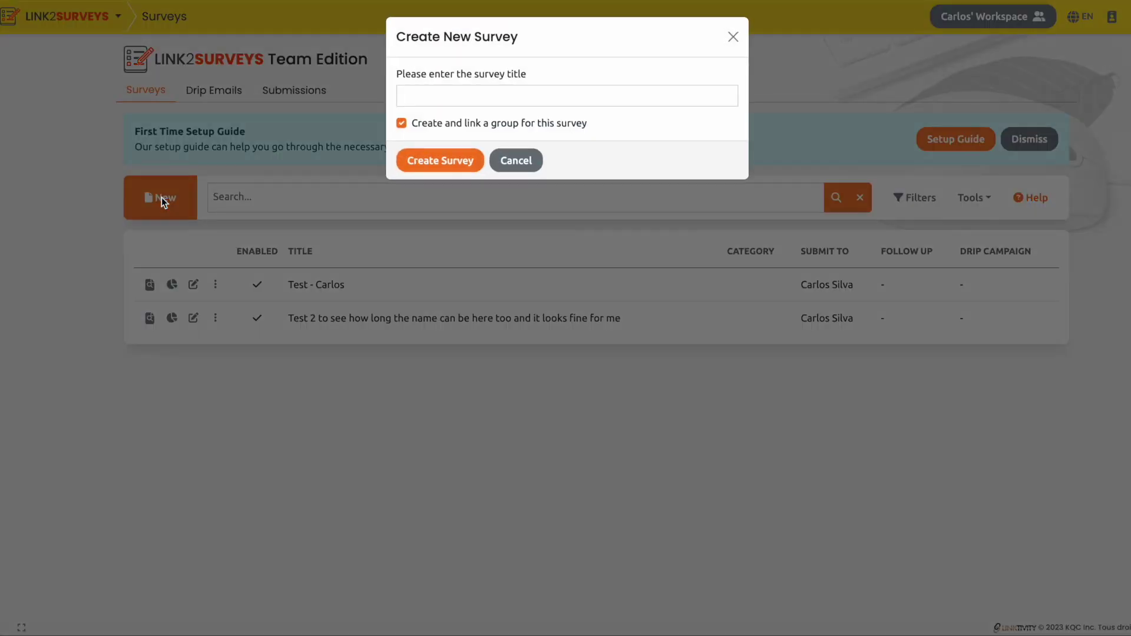
Step: Create 'Survey' with hidden page title, no multiple submissions and required email verification
left_click(415, 100)
key("Return")
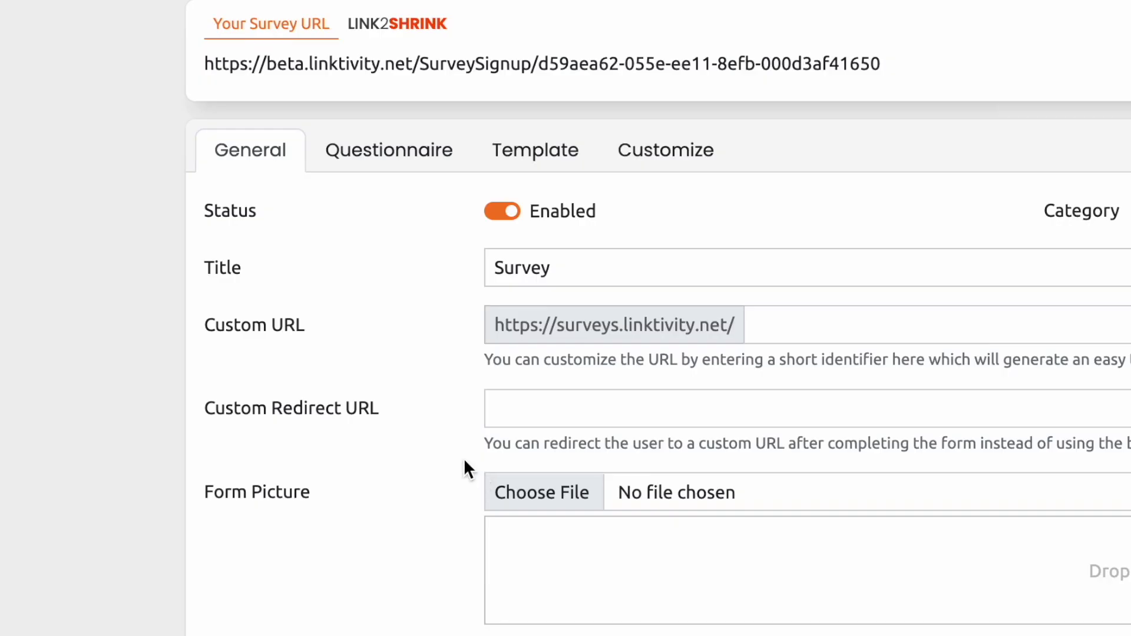
scroll(463, 457, "down", 2)
scroll(464, 457, "down", 3)
scroll(464, 459, "down", 3)
left_click(493, 601)
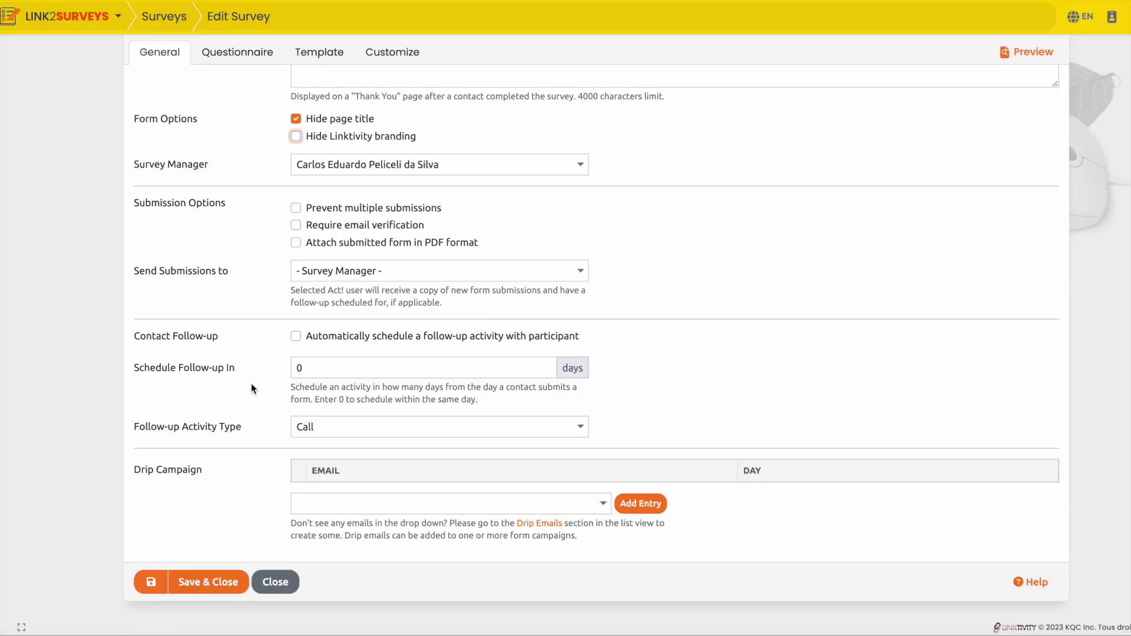
left_click(294, 226)
left_click(612, 376)
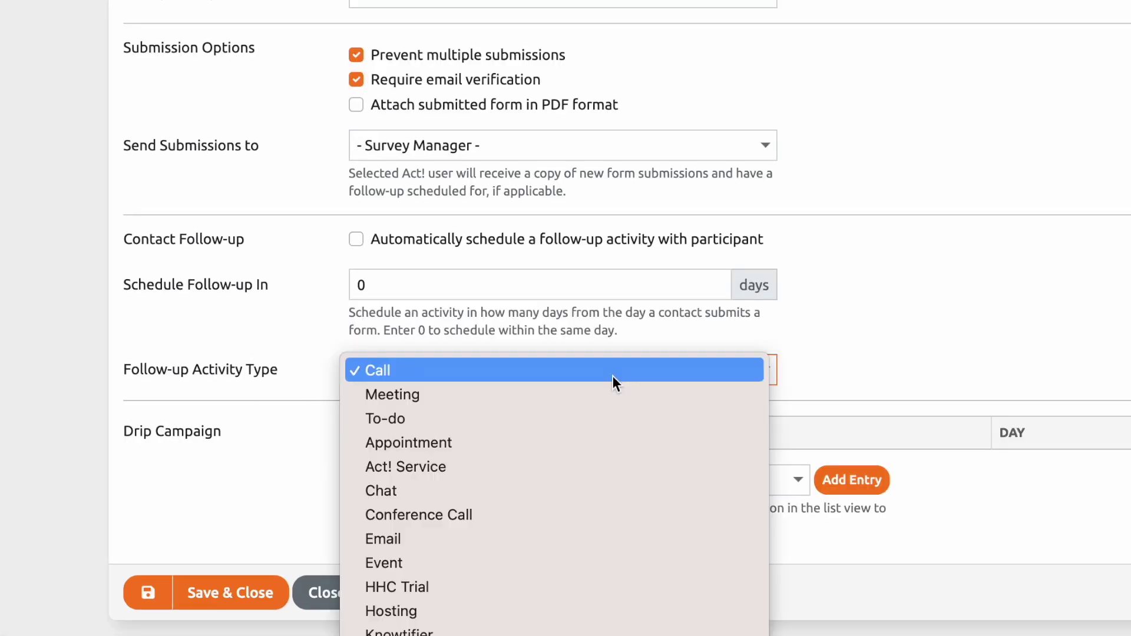
scroll(612, 436, "down", 1)
scroll(613, 436, "down", 3)
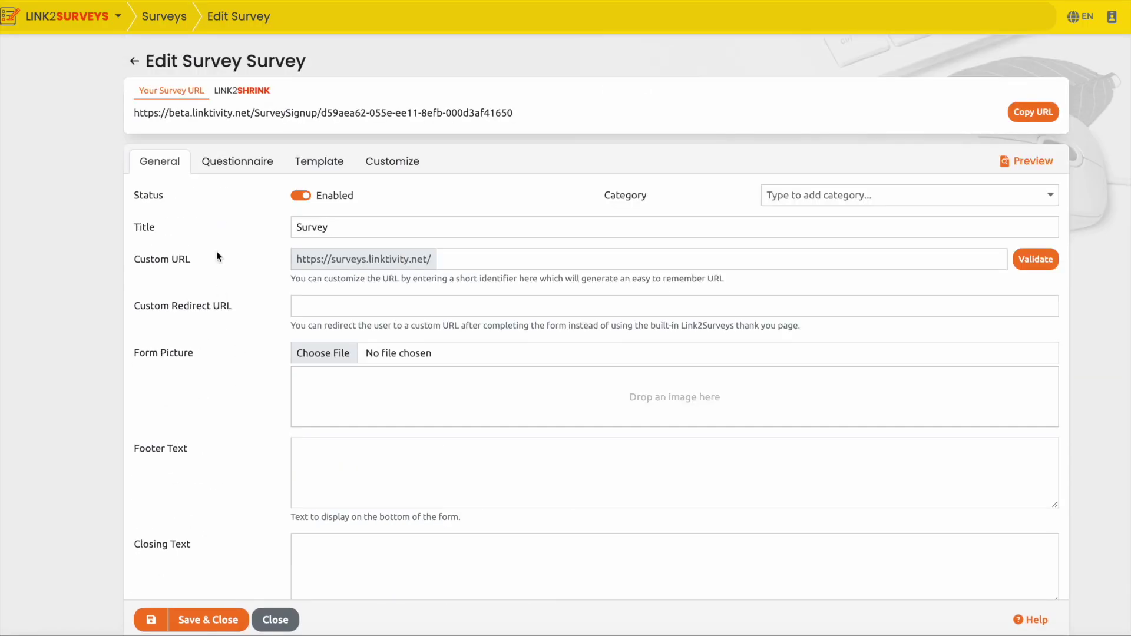
Step: Add a new Main page with a question in the survey's questionnaire
left_click(245, 164)
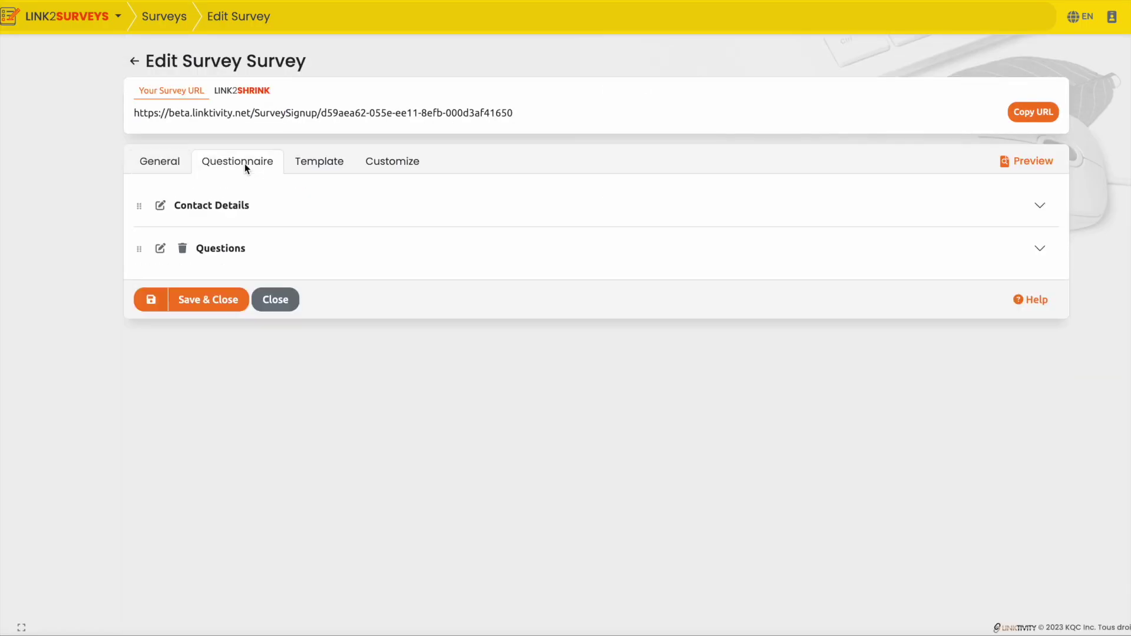
left_click(1039, 249)
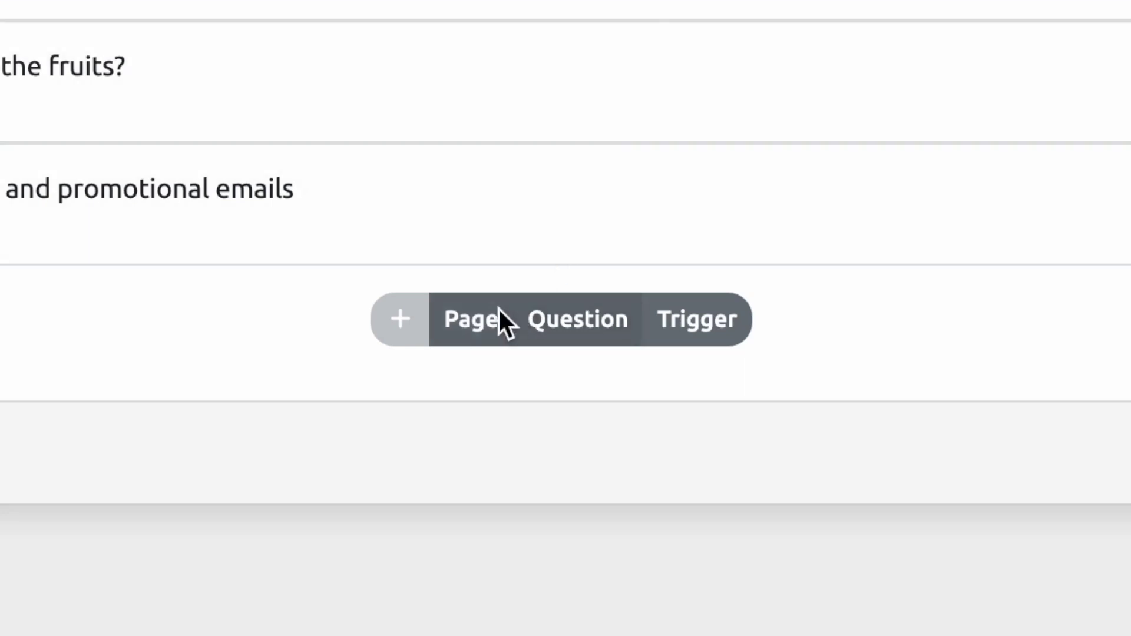
left_click(474, 318)
left_click(451, 579)
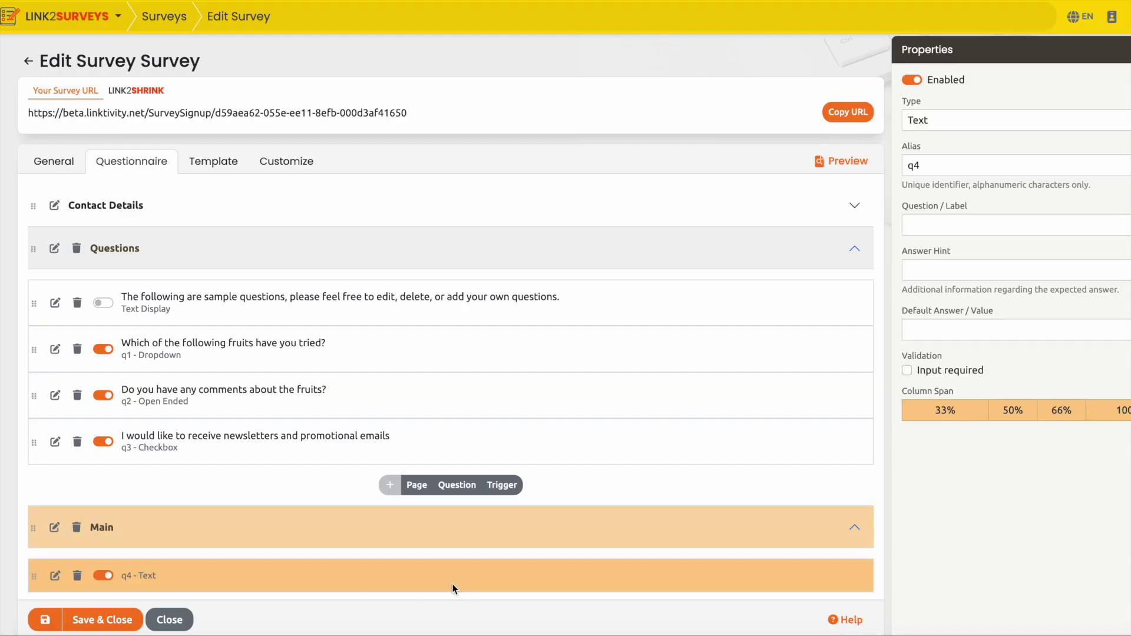
Step: Make the question a 50%-width slider 'Now, how many levels?' ranging 1 to 10
left_click(992, 123)
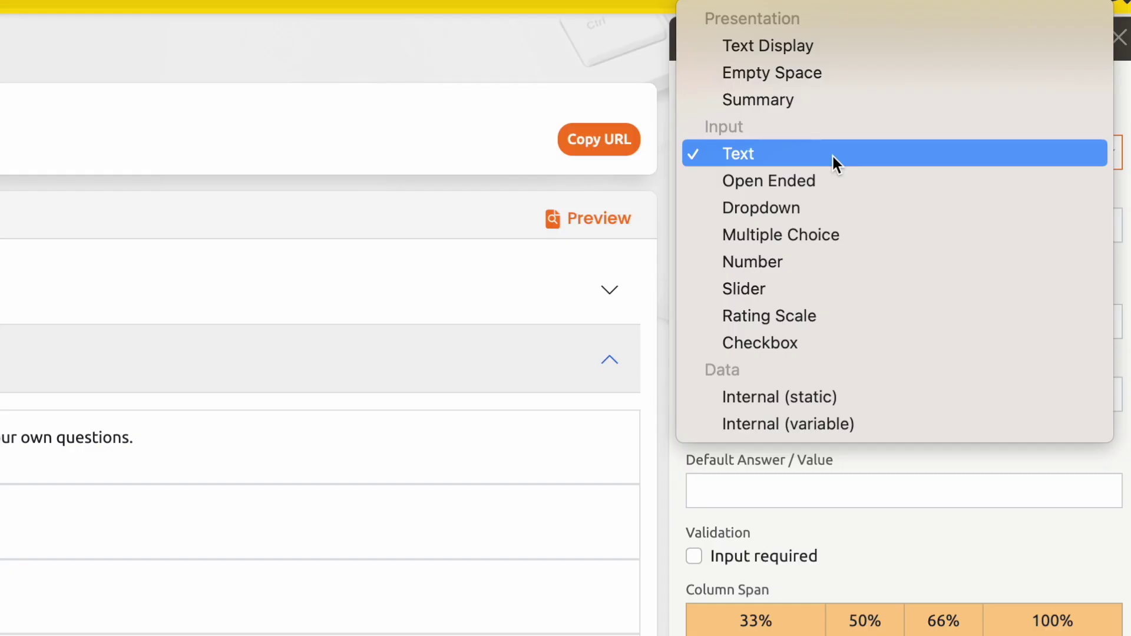
left_click(826, 285)
left_click(951, 225)
type("Now, how many levels?")
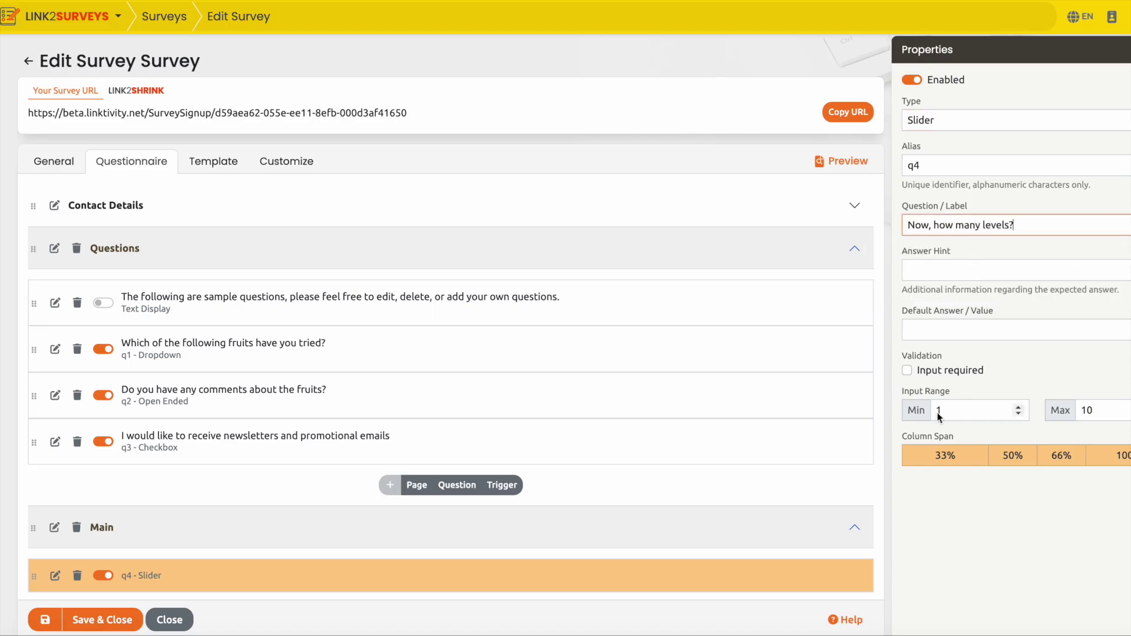
left_click(1012, 454)
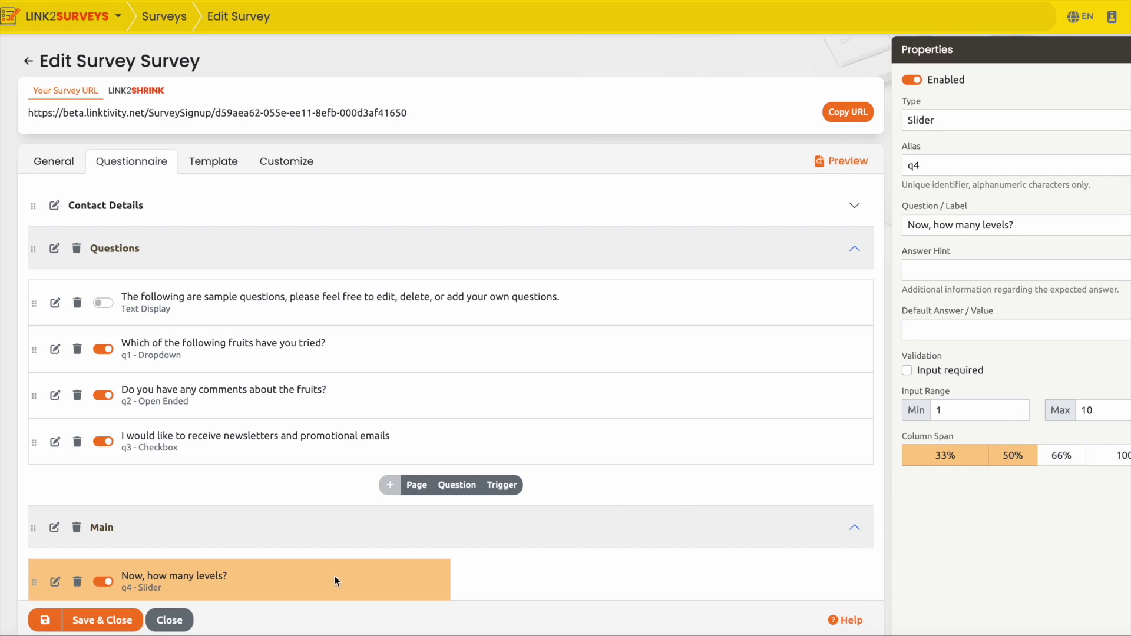
scroll(585, 502, "down", 1)
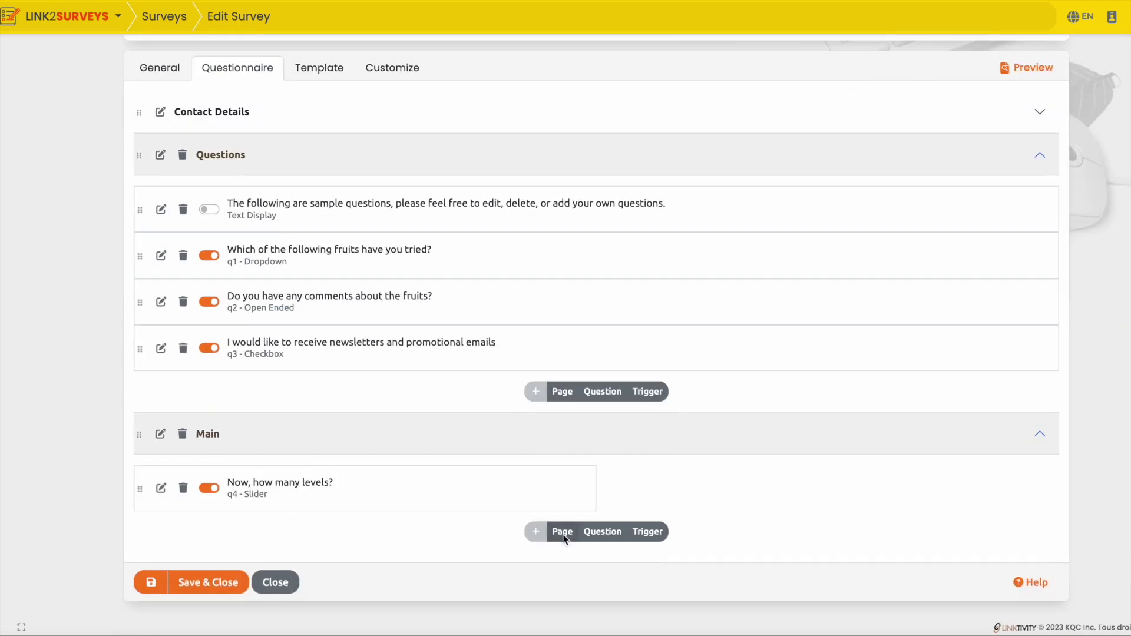
left_click(561, 541)
Step: Add a 50%-width dropdown beside the slider and a Go to page trigger, then view templates
left_click(955, 226)
left_click(999, 554)
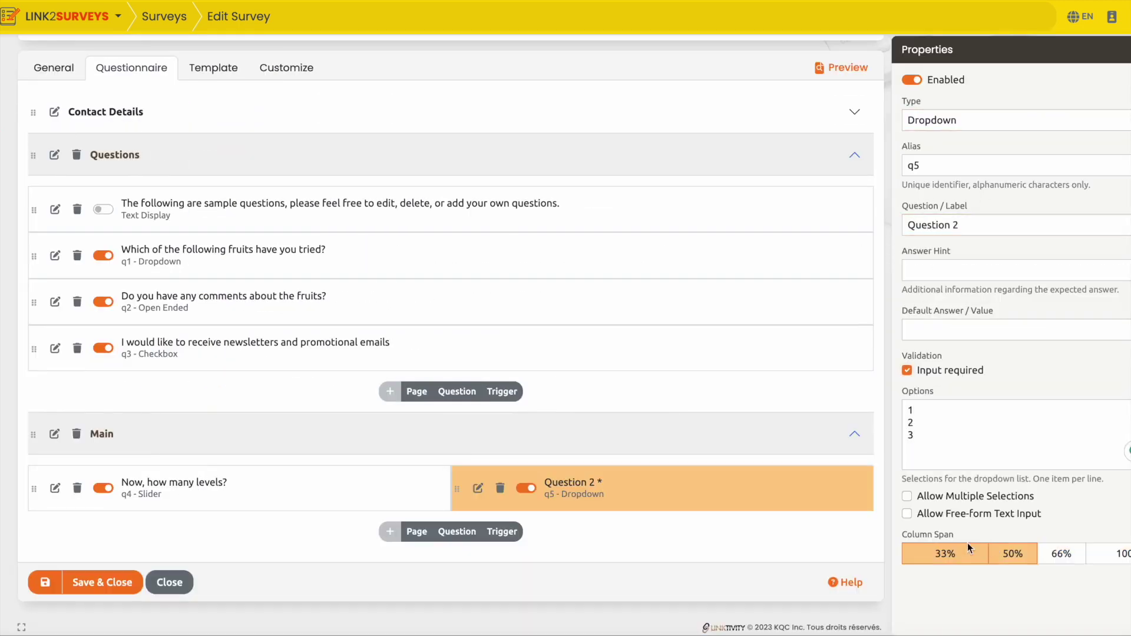
left_click(501, 531)
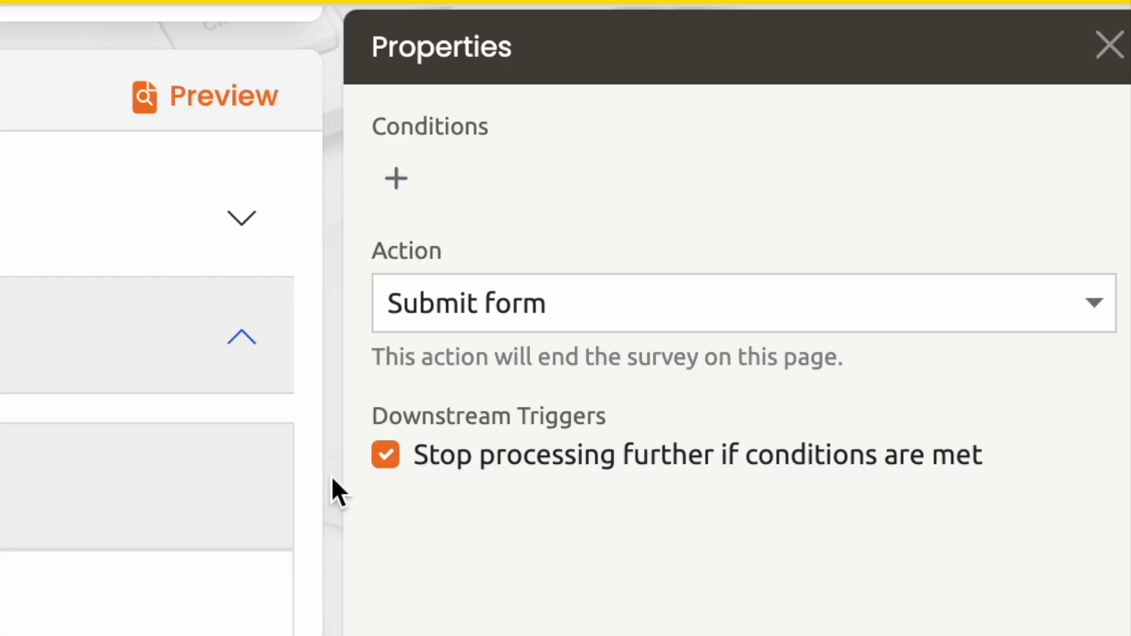
left_click(586, 314)
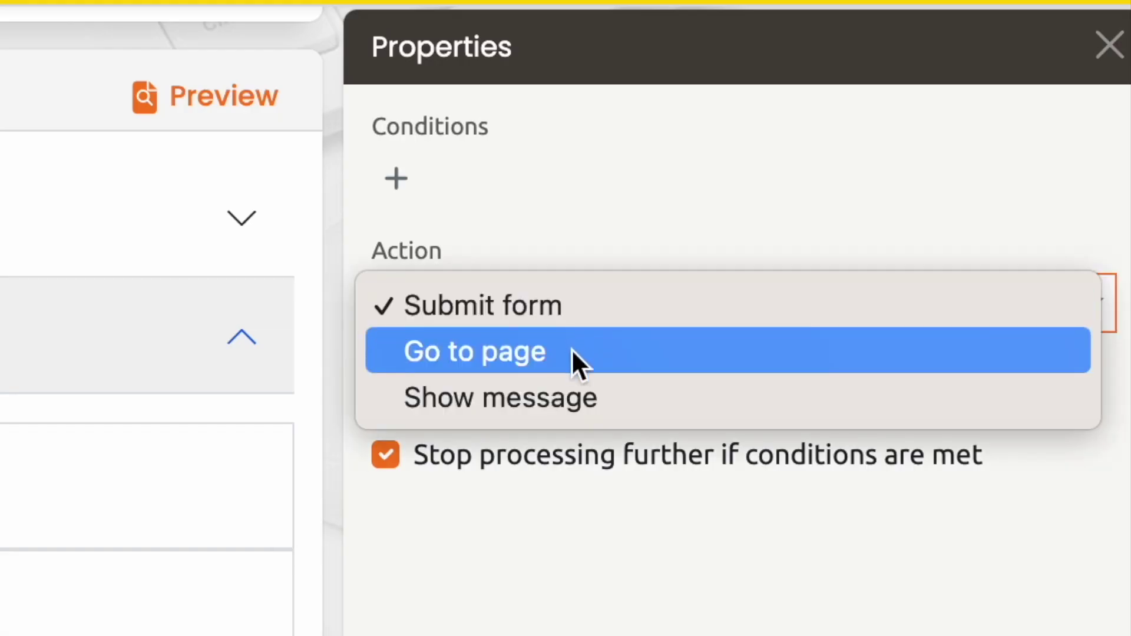
left_click(566, 351)
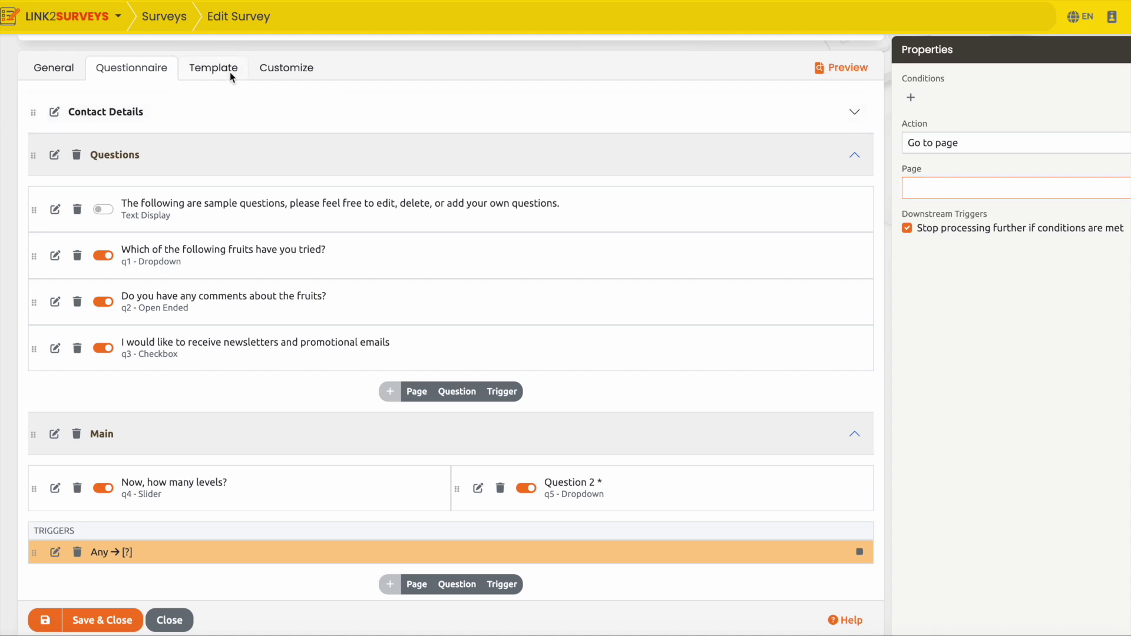
left_click(230, 72)
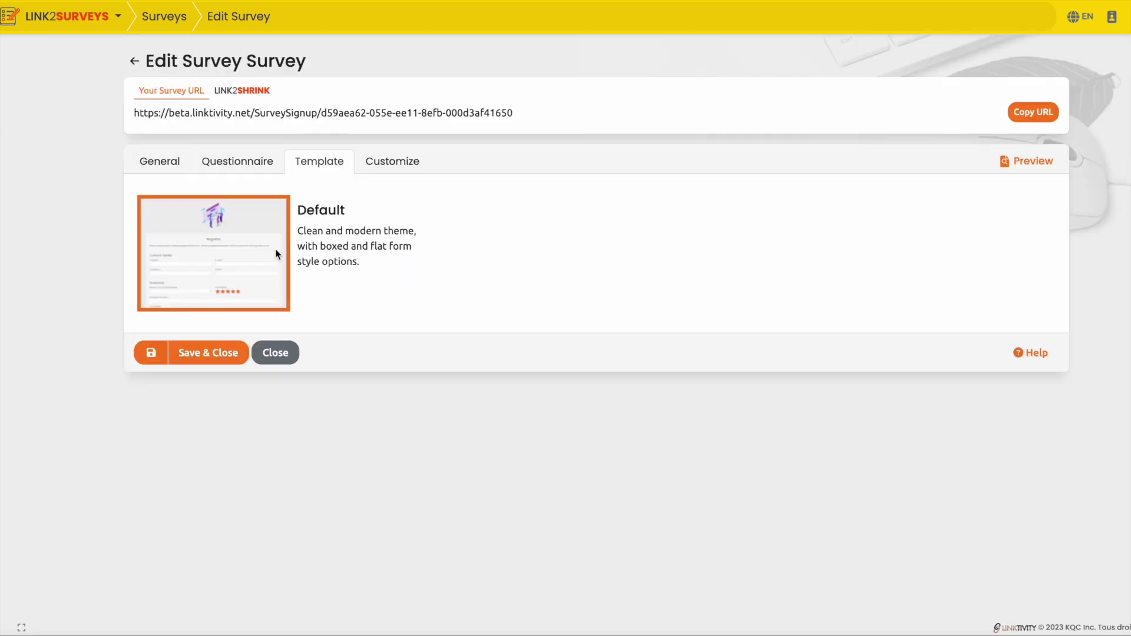
Step: Preview the Customize settings, then go back to the surveys list showing the new Survey
left_click(374, 161)
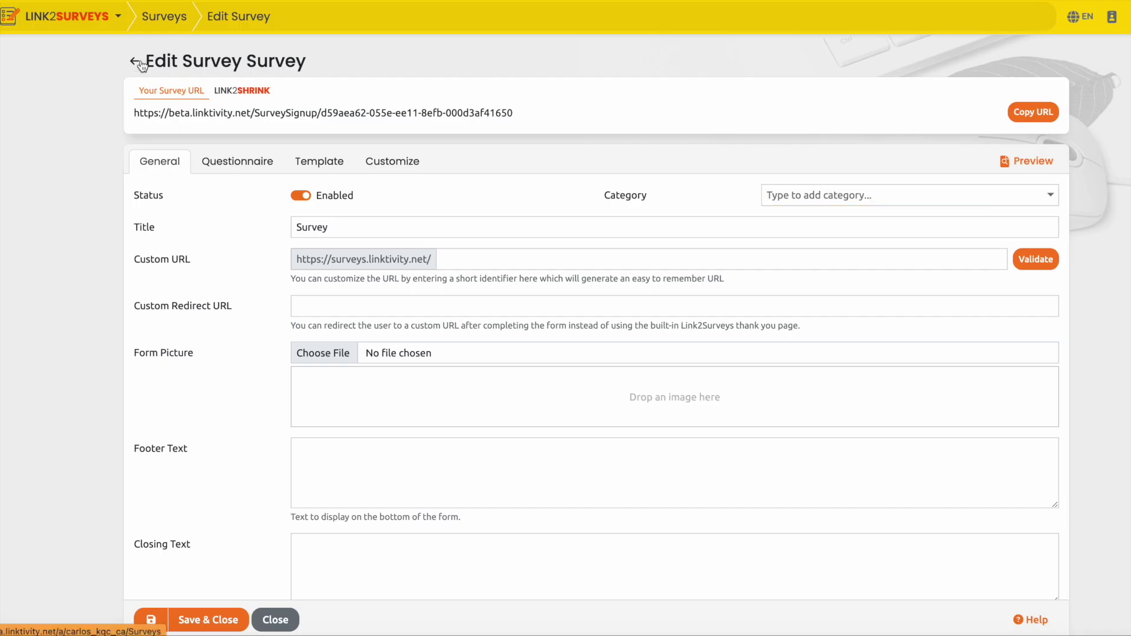
left_click(133, 60)
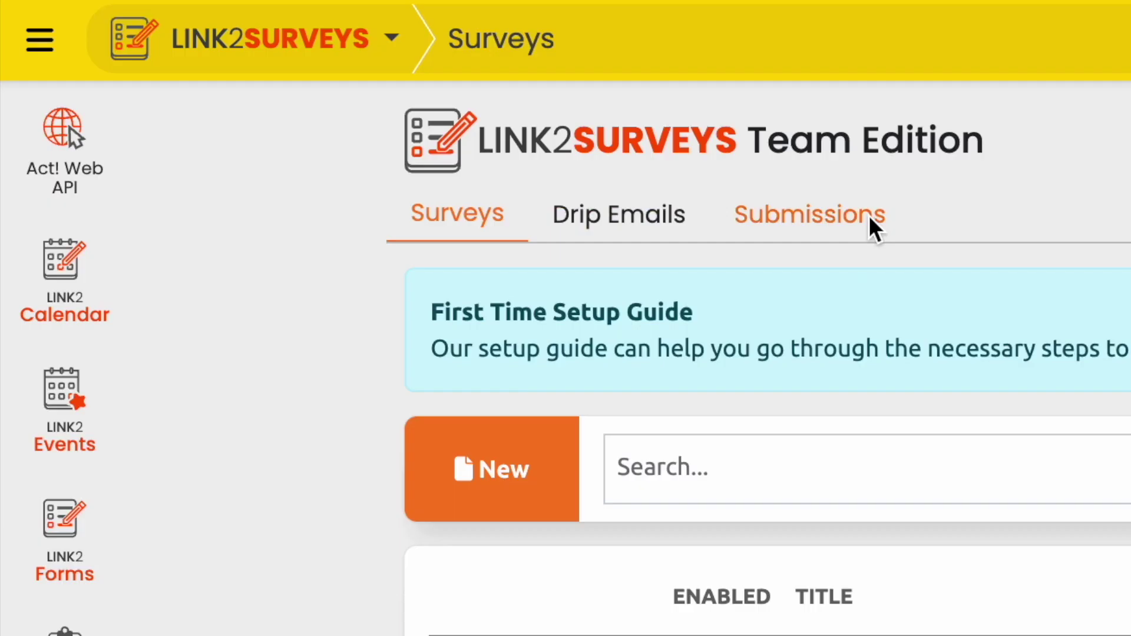
Step: Show the Submissions page with its one submission from 27 September 2023
left_click(871, 228)
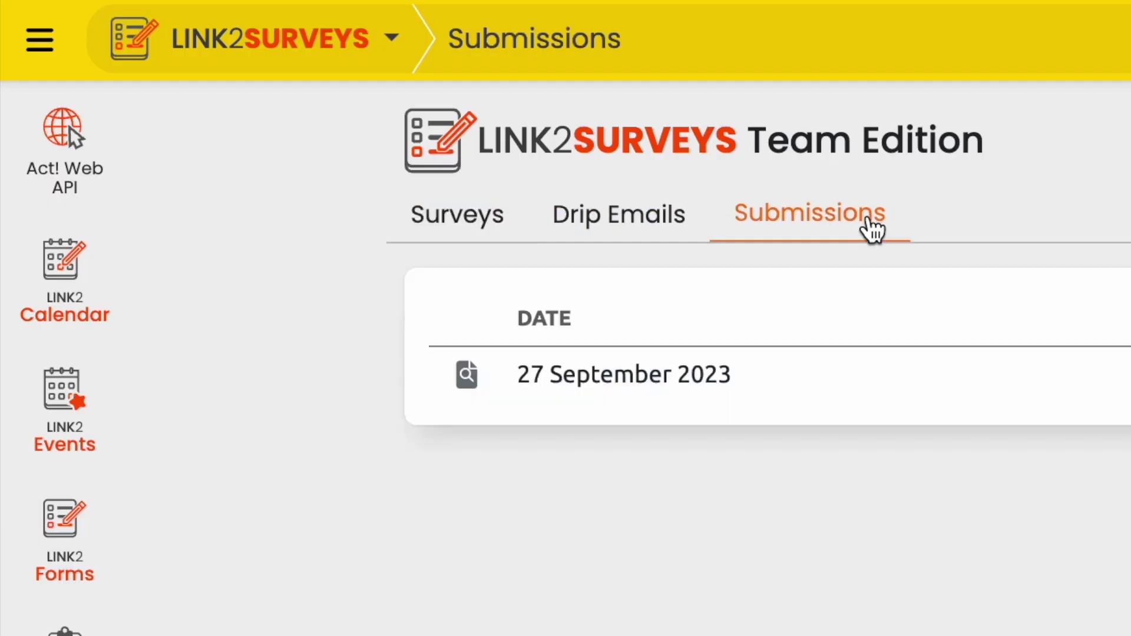